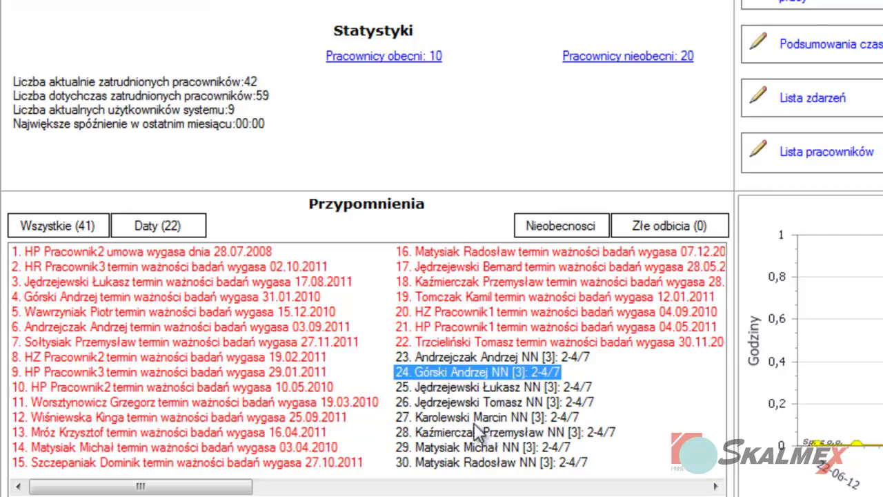
Open the list of present and absent employees from the statistics and expand the "nieobecny" group.
key(Up)
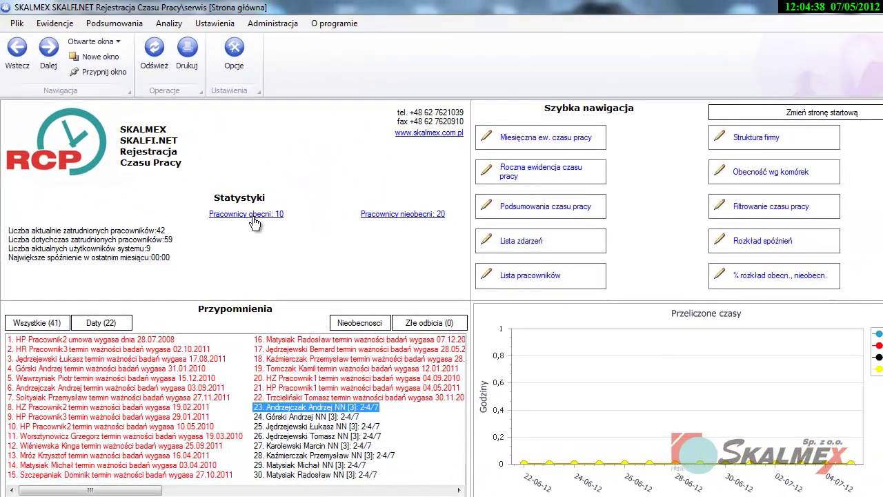
click(254, 215)
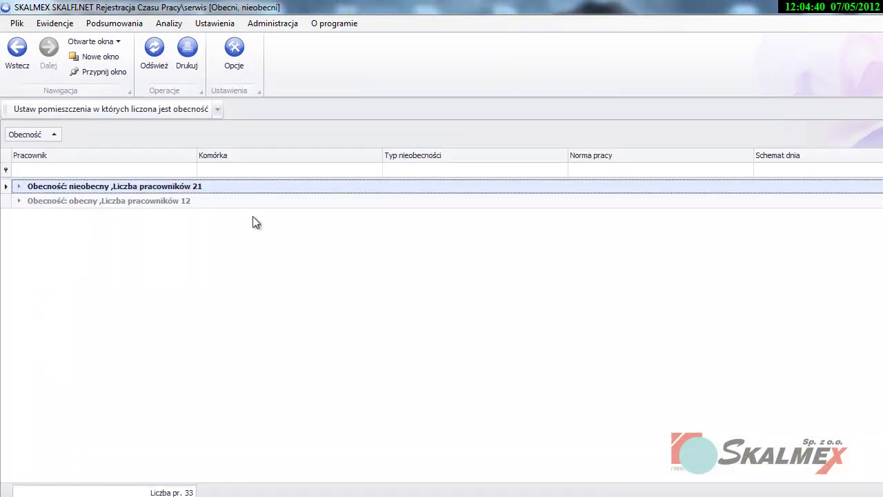
click(18, 186)
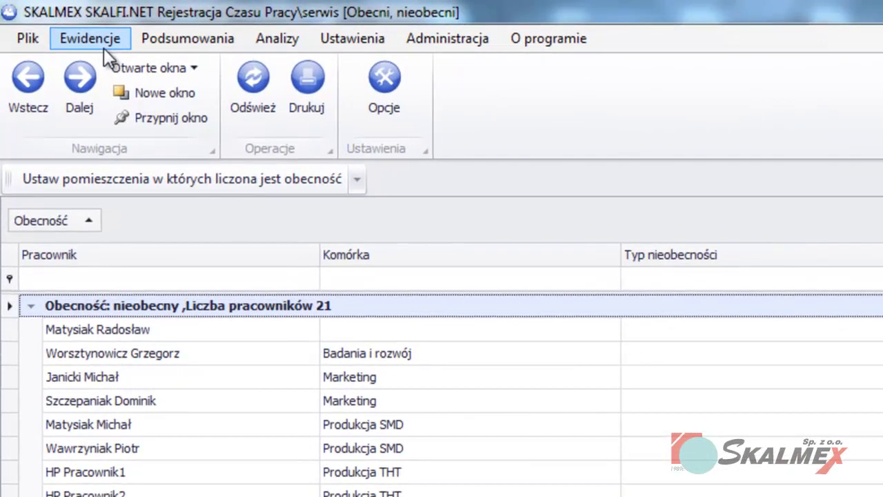
Open the summary filtering view (Filtrowanie podsumowań) and set its start date to 01-02-2012.
click(87, 42)
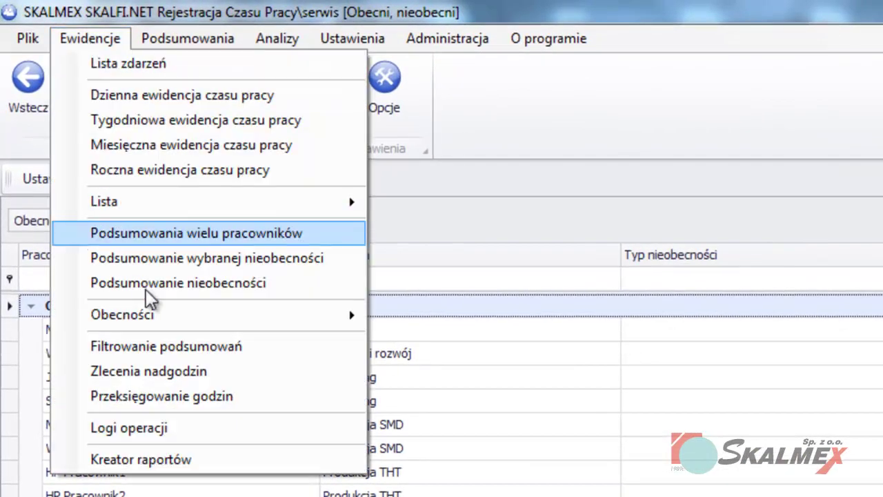
click(172, 351)
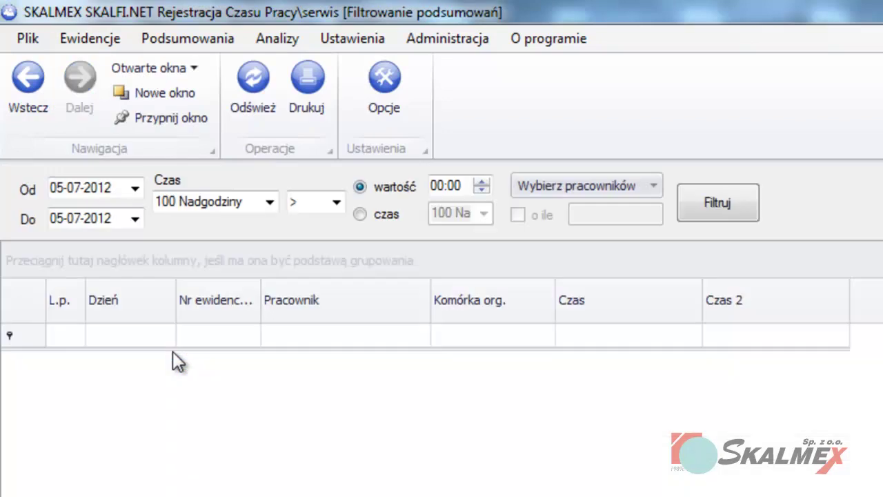
click(135, 188)
click(131, 219)
click(111, 261)
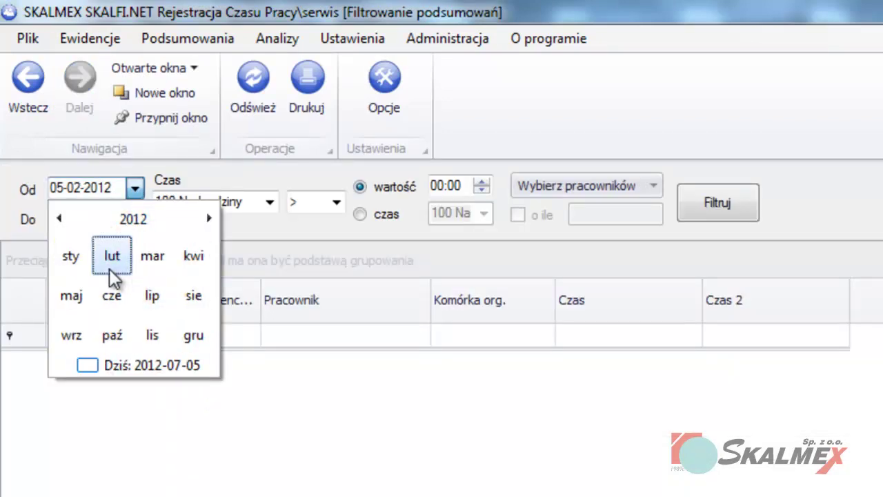
click(114, 261)
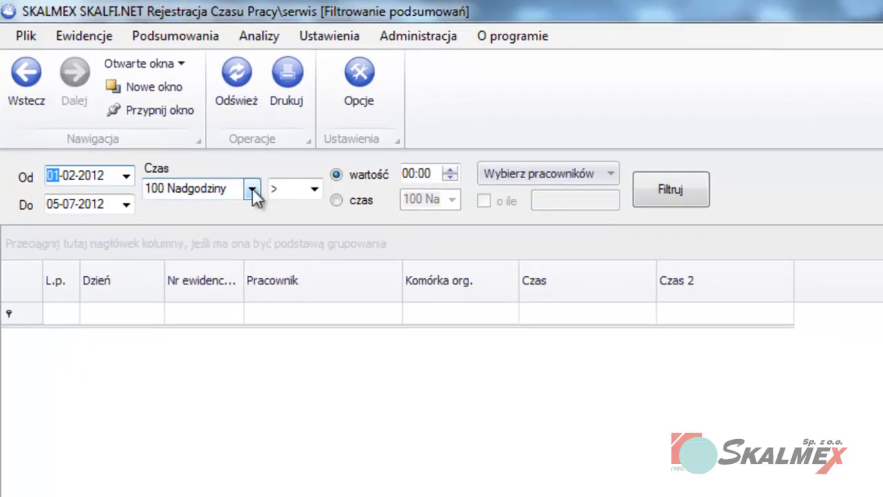
Filter the summaries by the time type SP Spóźnienia for all working employees (Pracujący).
click(253, 190)
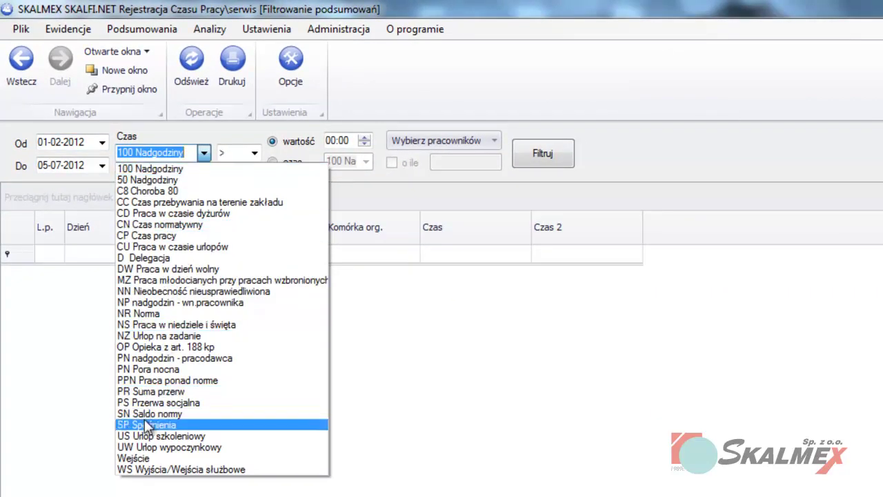
click(145, 422)
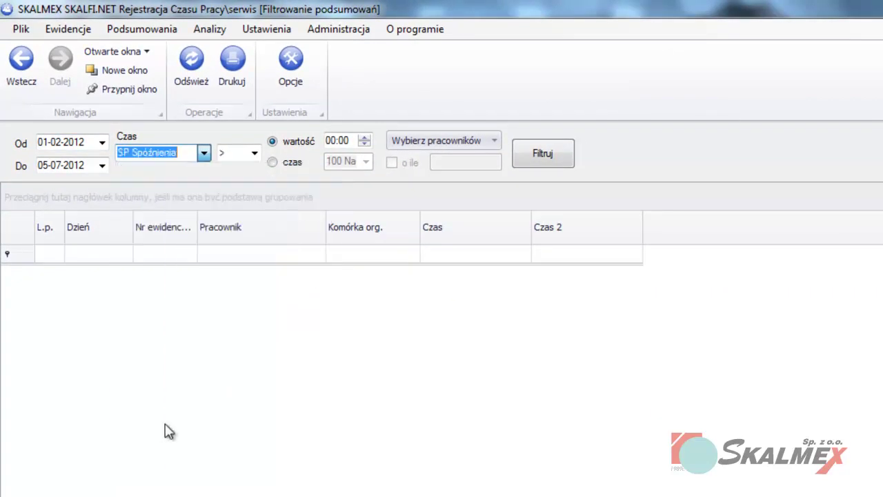
click(486, 142)
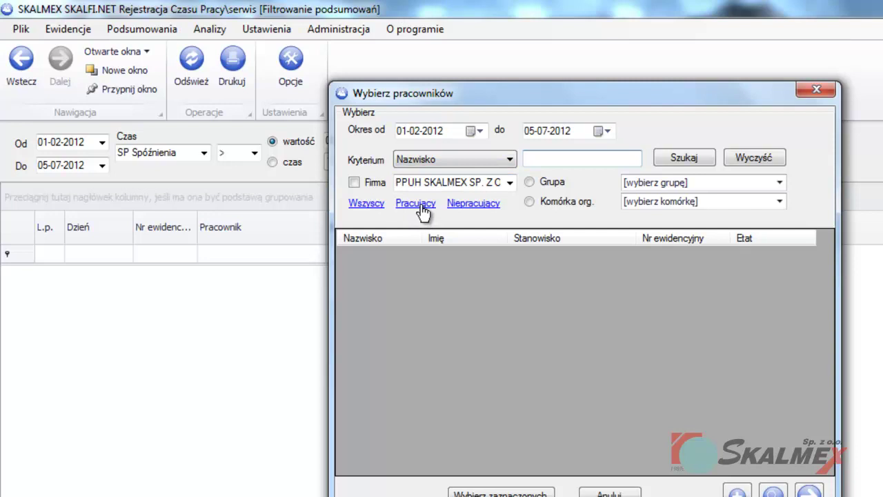
click(420, 207)
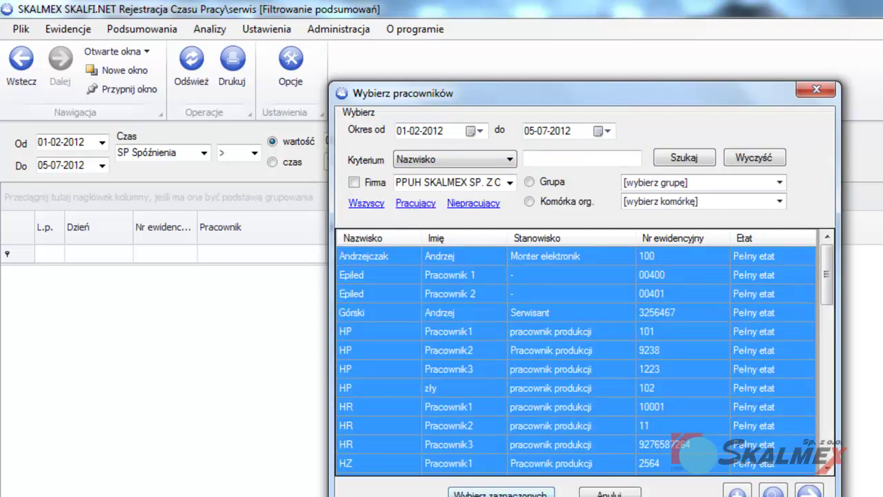
click(501, 494)
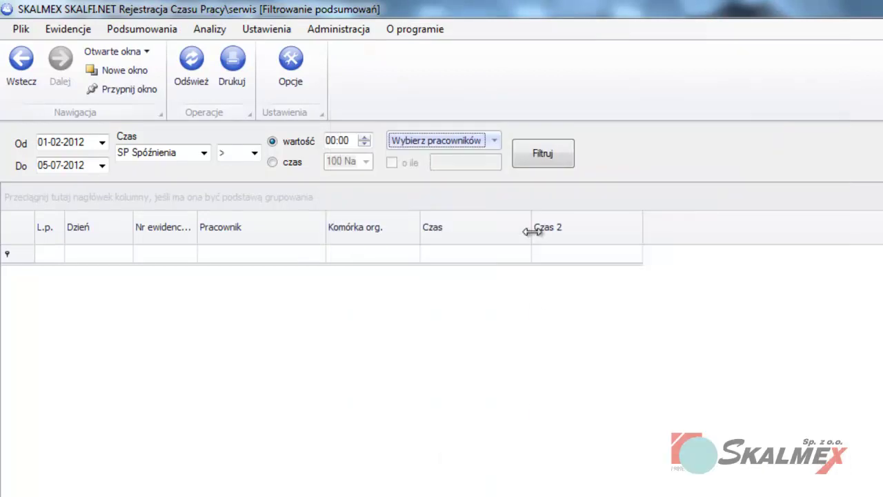
click(556, 157)
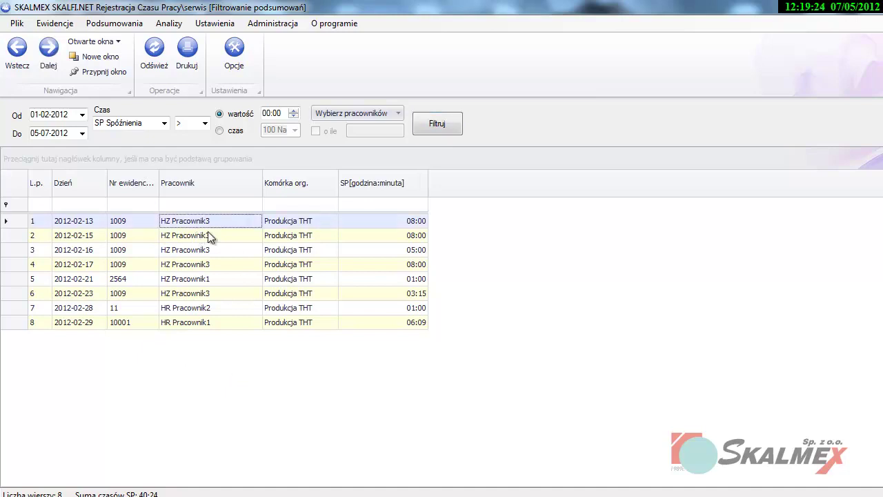
Go to the monthly time record of the employee late on 2012-02-21 and view the end of the month.
click(195, 283)
right_click(184, 277)
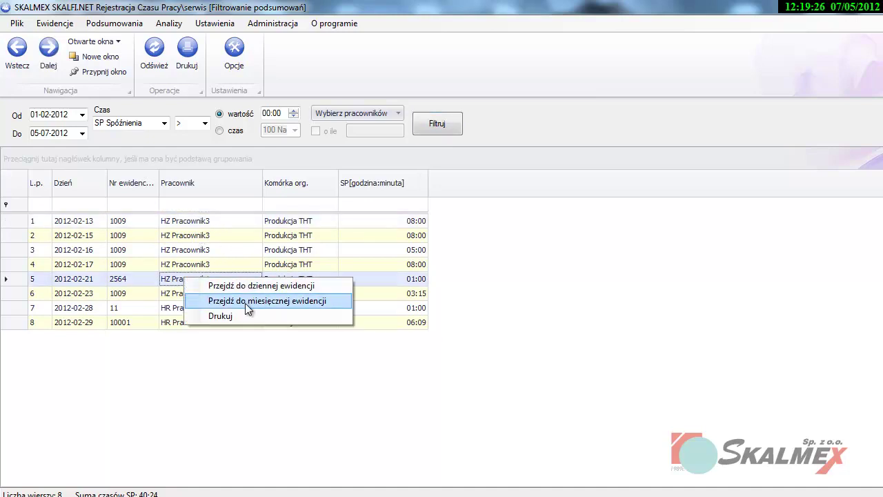
click(245, 303)
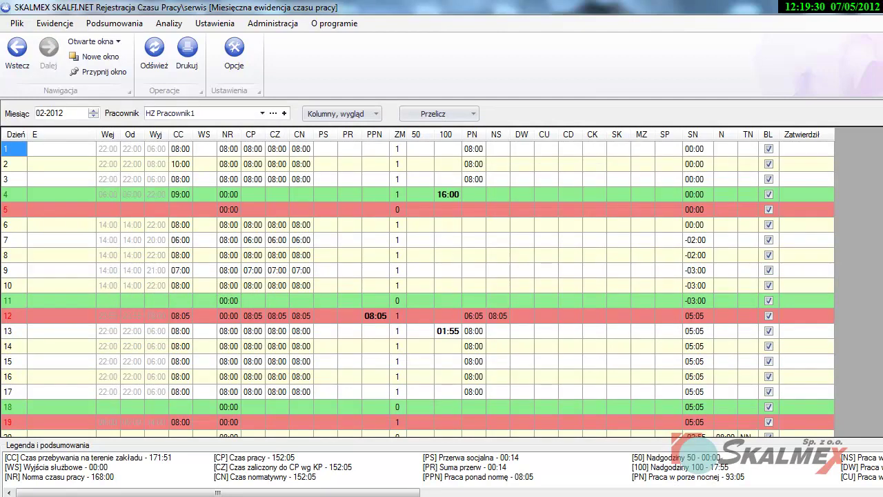
scroll(824, 309, down, 3)
scroll(418, 283, down, 1)
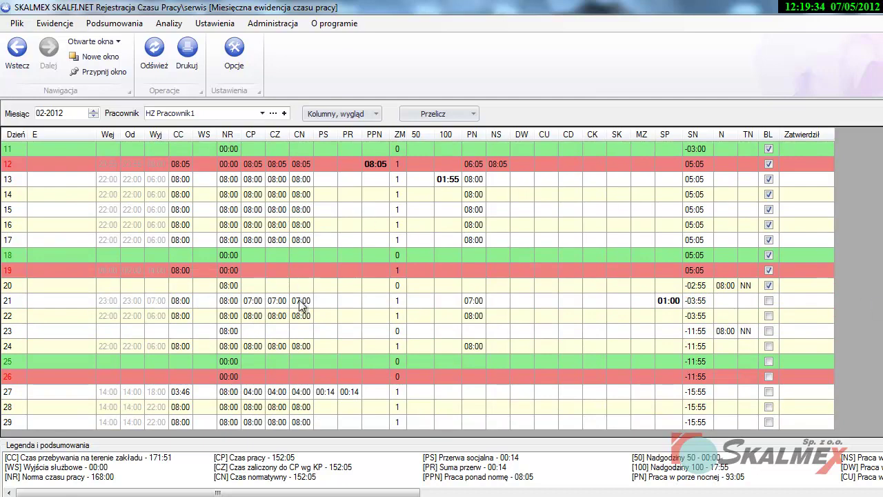
Apply the "minimum" column layout to the monthly time record.
click(377, 116)
click(366, 127)
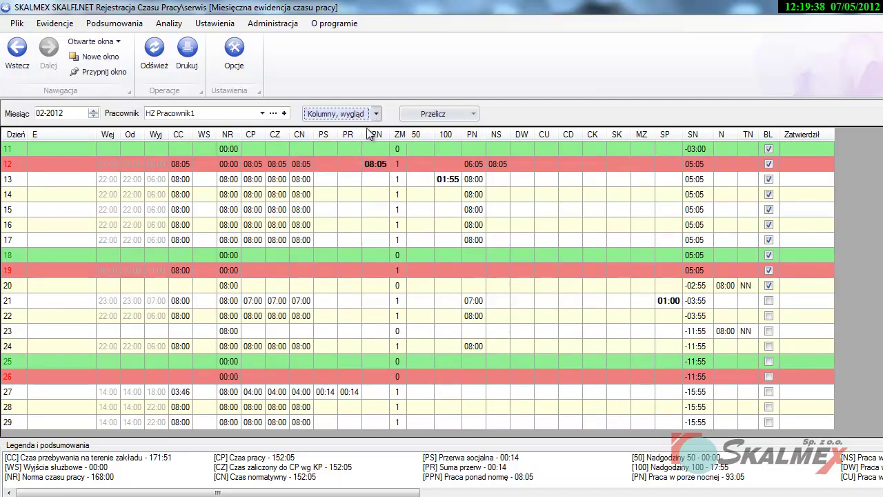
click(357, 147)
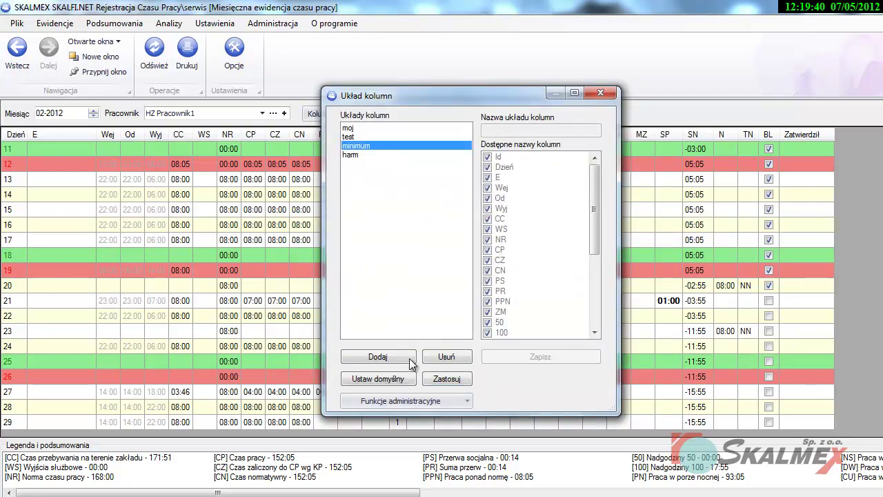
click(441, 378)
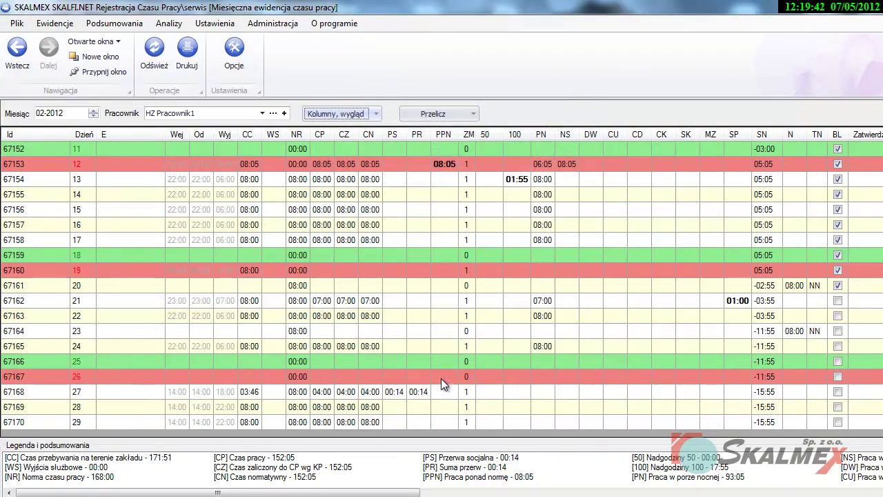
Fill the NN absence on day 23 according to the norm with the reason "Pracownik zapomniał karty".
click(732, 366)
click(813, 330)
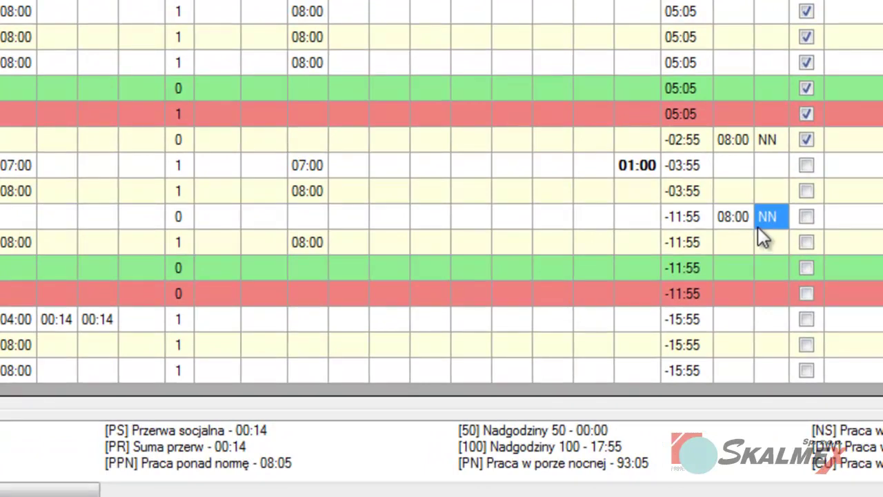
right_click(766, 228)
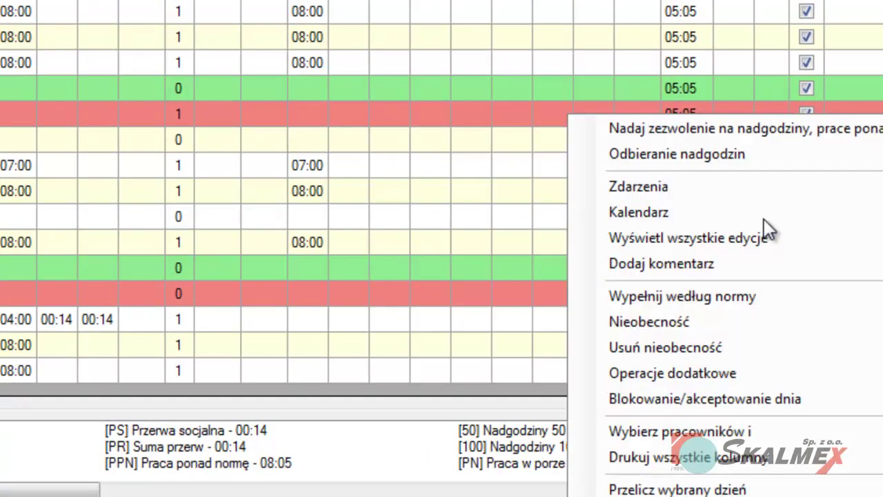
mouse_move(749, 296)
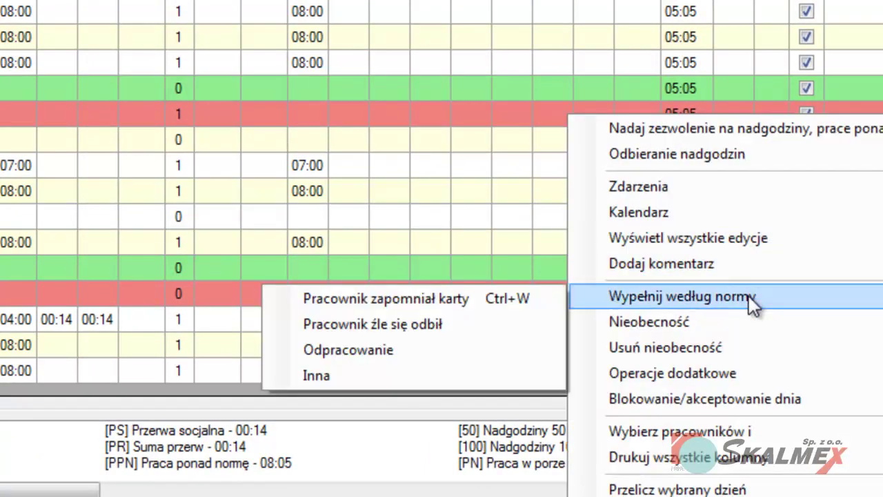
click(454, 298)
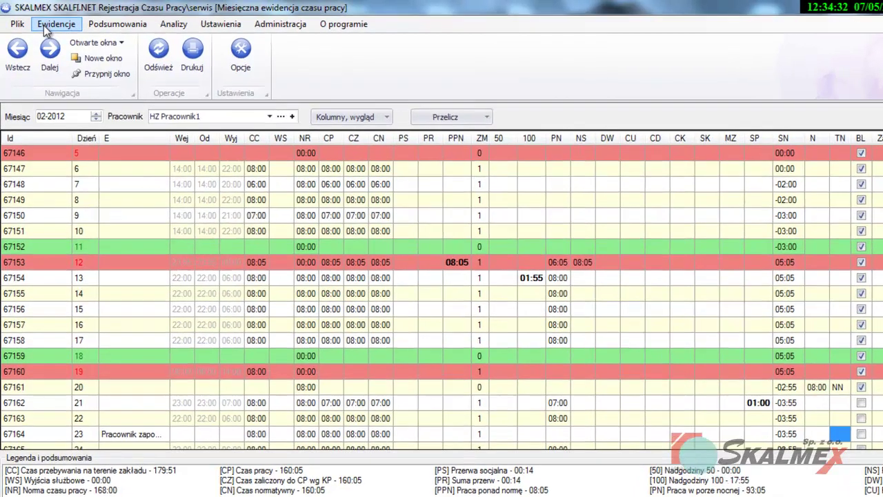
Open the daily time record (Dzienna ewidencja czasu pracy) and set its day to 01-02-2012.
click(44, 24)
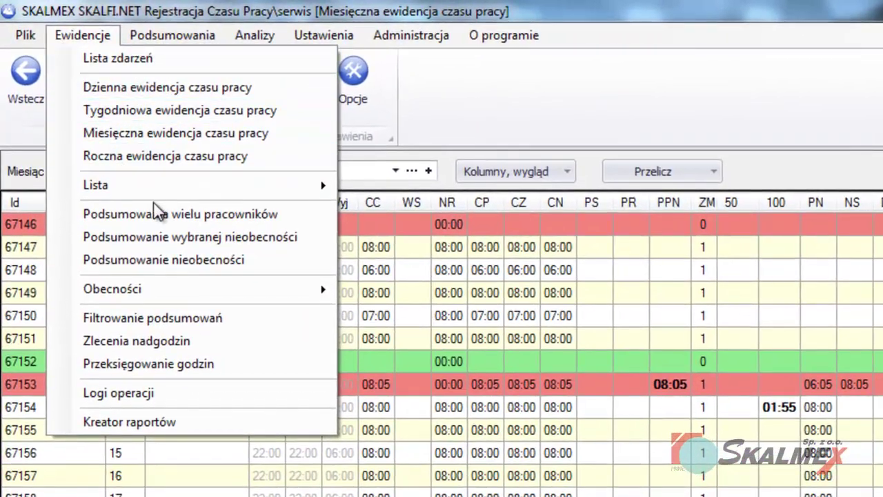
click(194, 88)
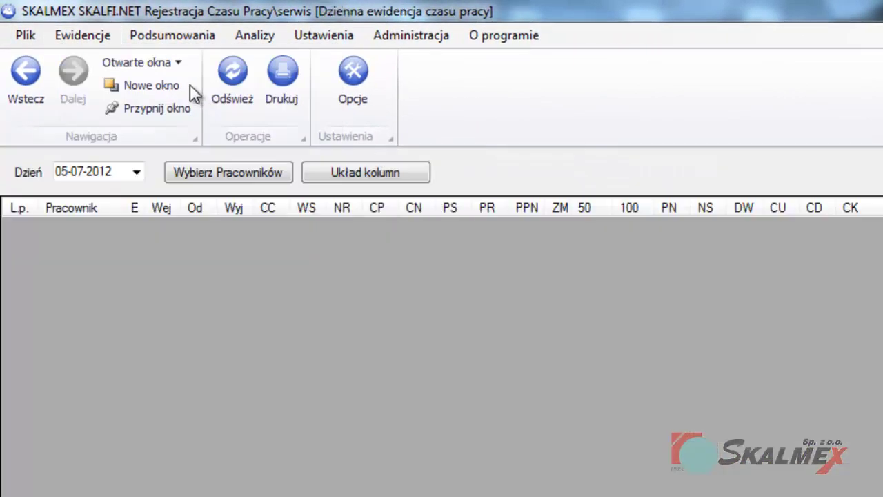
click(136, 173)
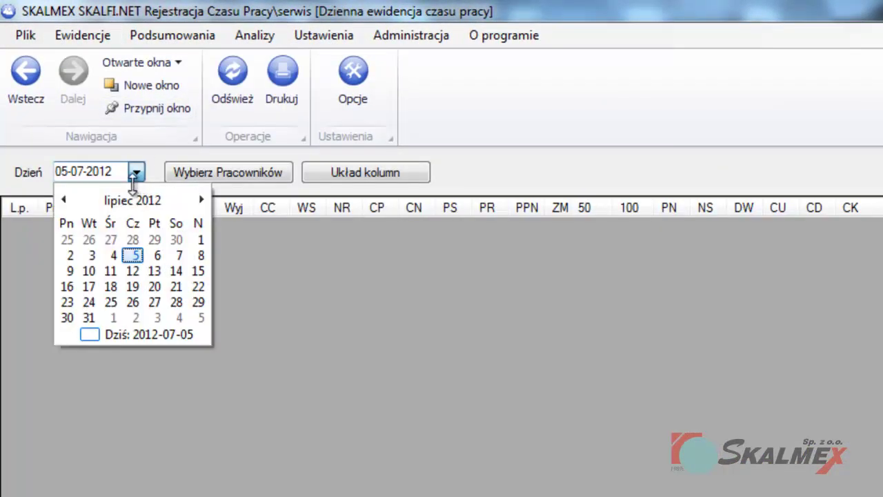
click(135, 200)
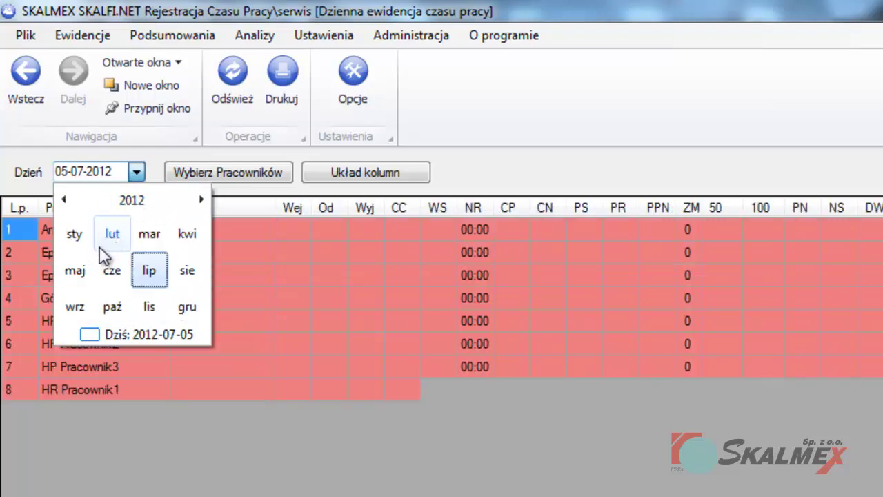
click(112, 236)
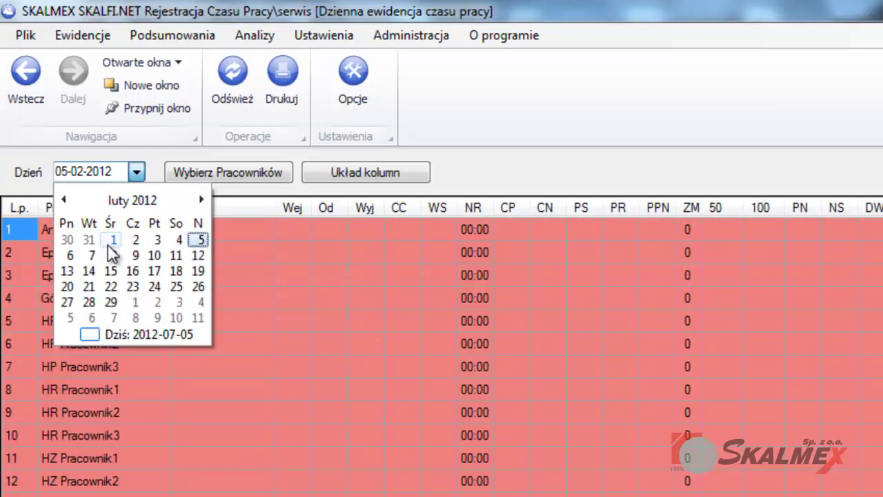
click(112, 238)
Load all working employees (Pracujący) into the daily time record.
click(192, 174)
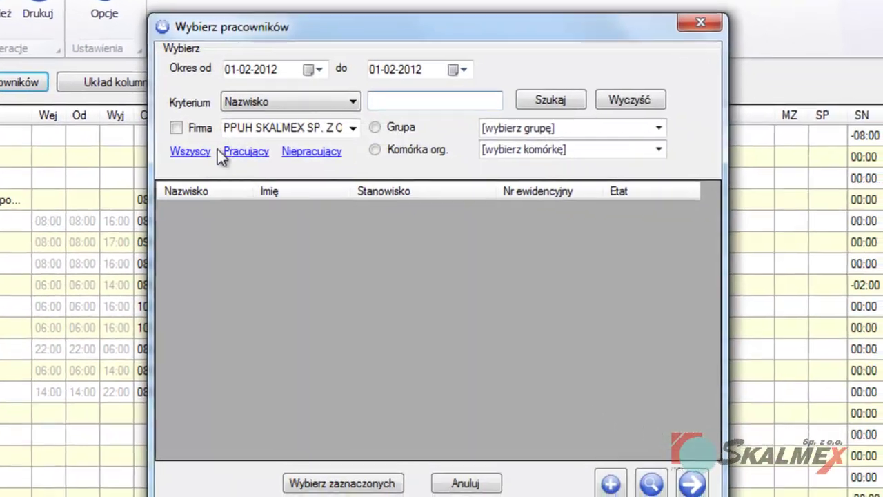
click(405, 211)
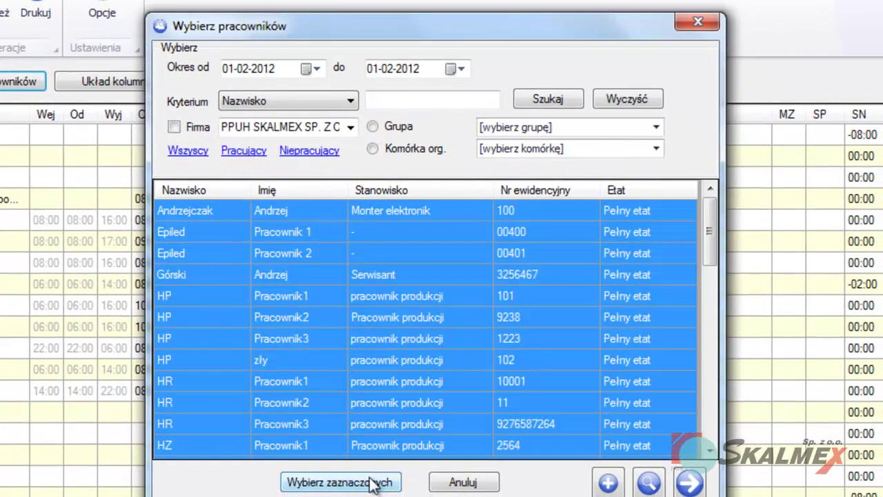
click(372, 483)
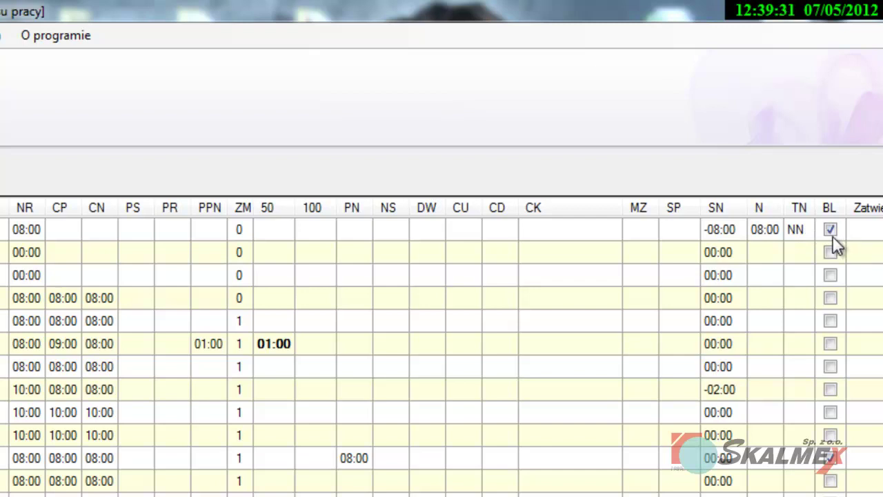
Go to the monthly record of the first listed employee and unblock day 1 together with all following days.
right_click(786, 231)
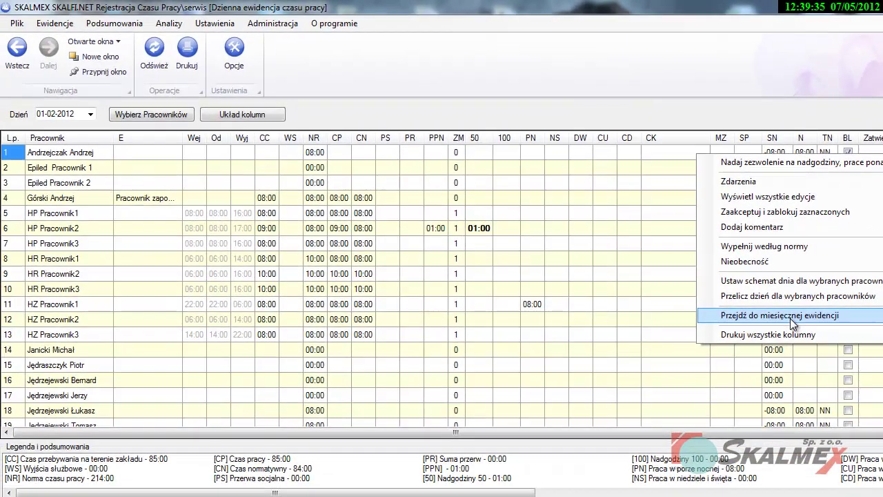
click(790, 316)
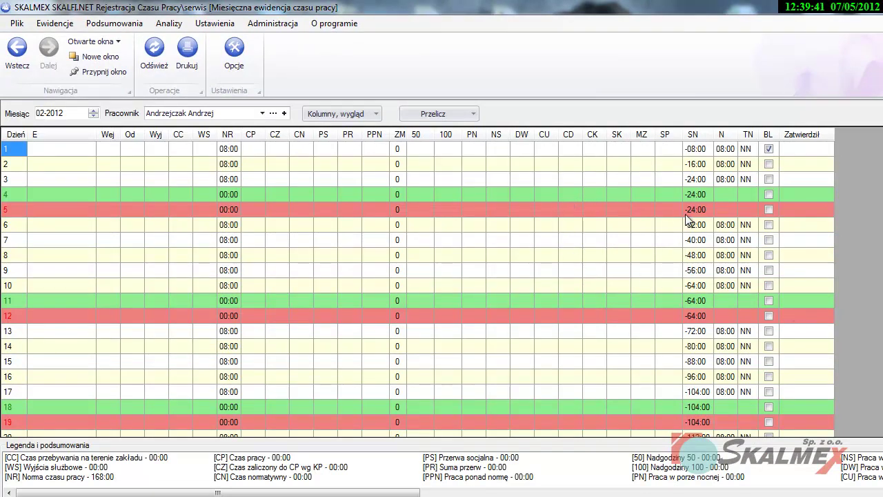
right_click(769, 150)
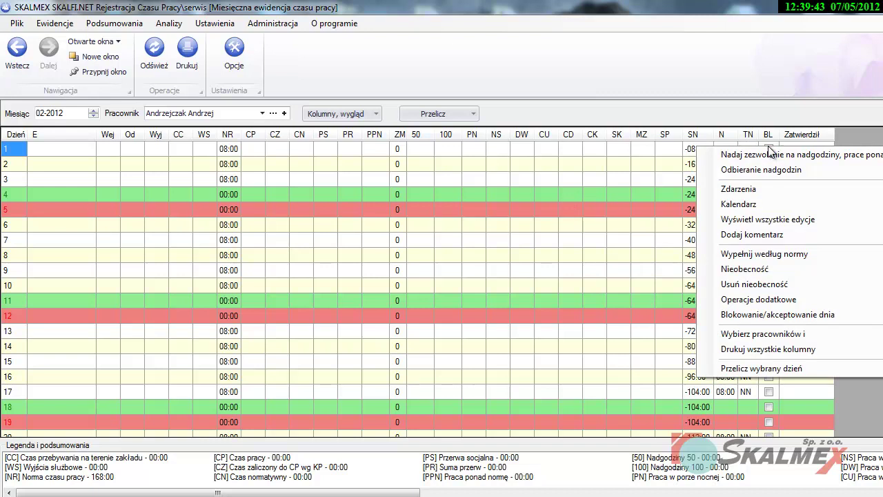
mouse_move(738, 318)
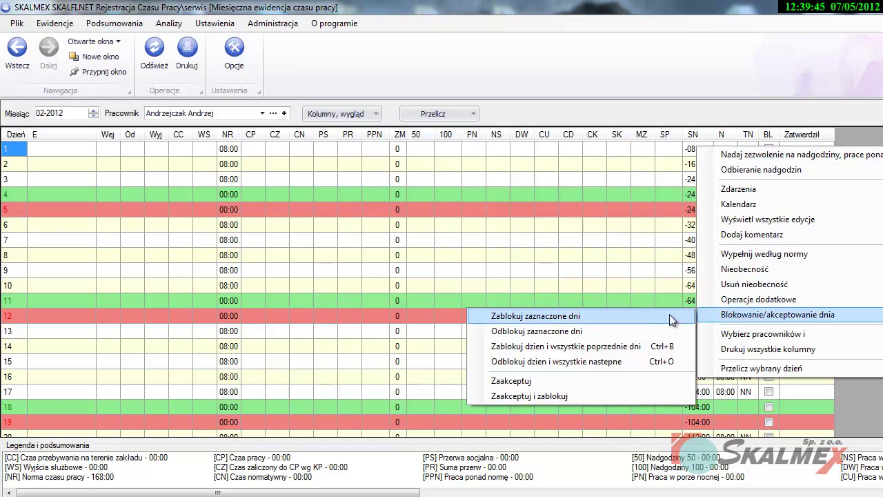
click(592, 362)
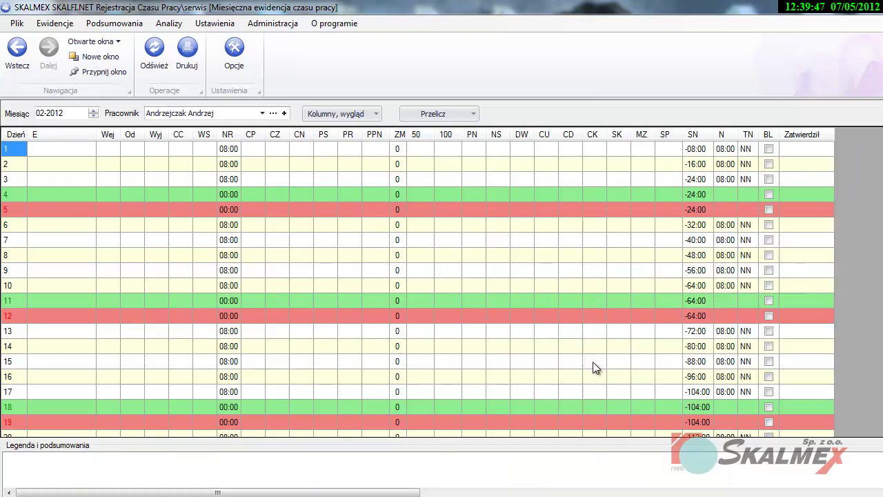
Return to the daily record, refresh it, and fill the first employee's NN absence according to the norm with the reason "Pracownik zapomniał karty".
click(17, 51)
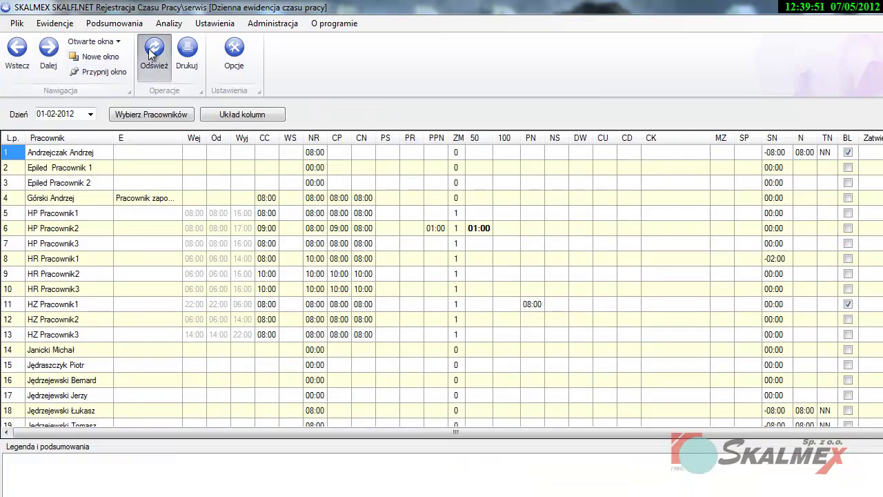
click(152, 52)
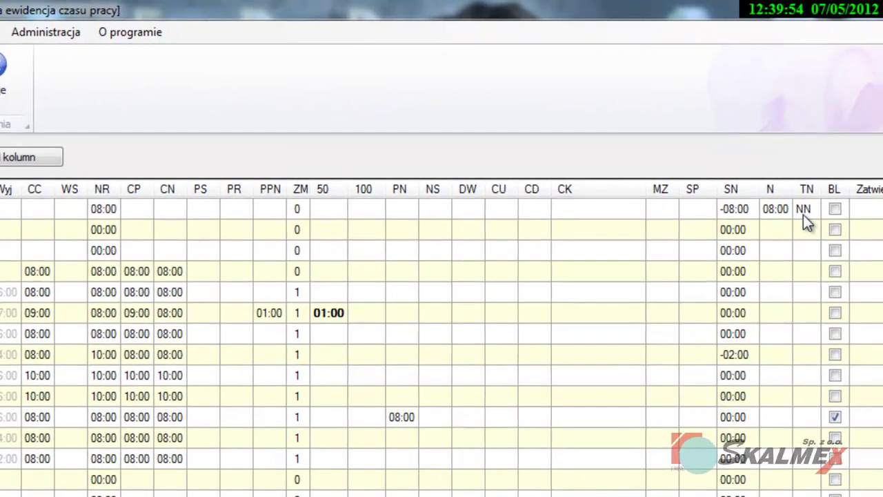
right_click(823, 160)
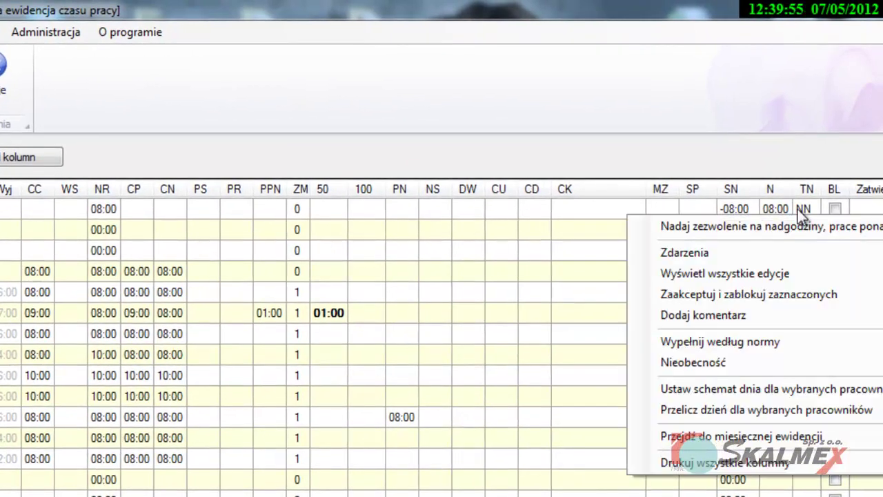
mouse_move(766, 359)
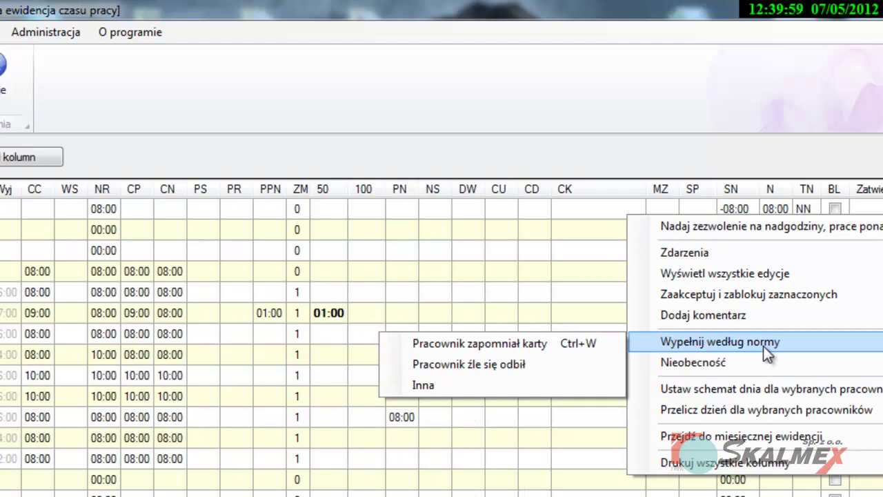
click(523, 342)
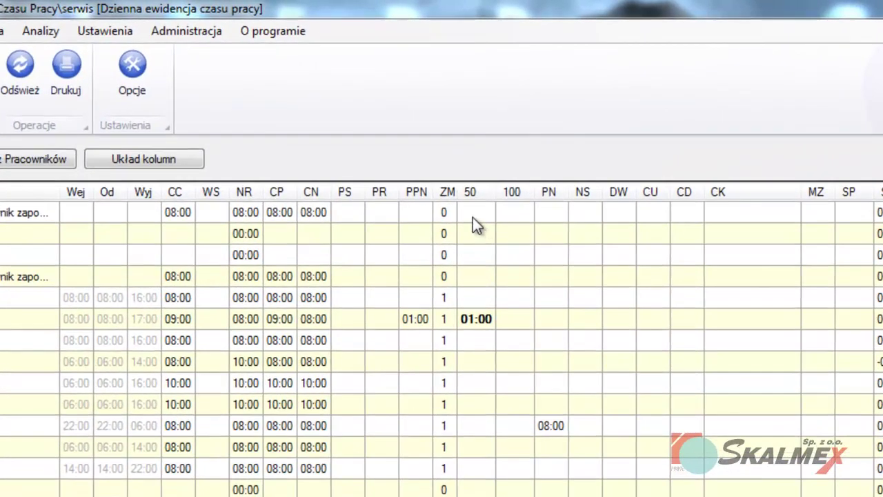
Set the first employee's 50% overtime (column 50) to 2:00 in the daily record.
click(475, 155)
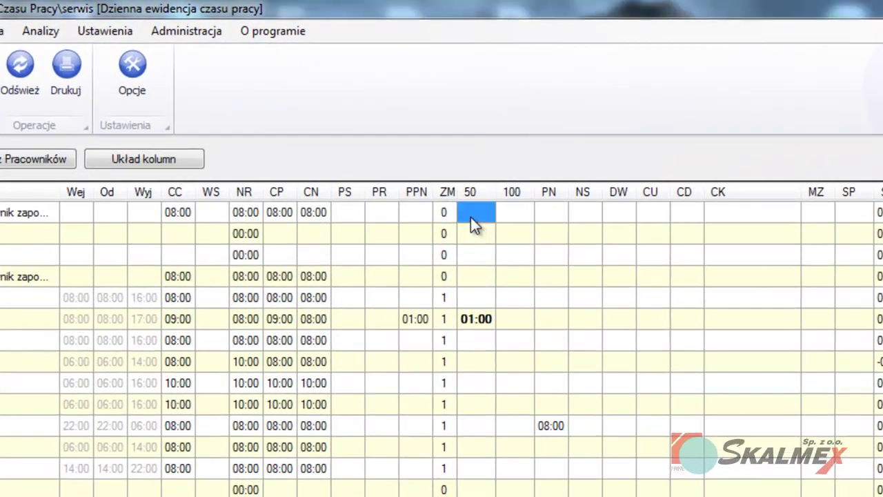
double_click(470, 217)
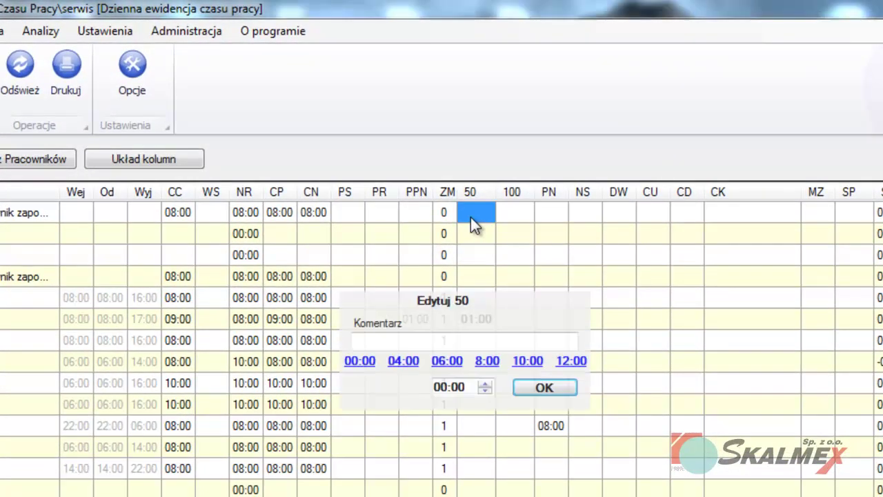
click(446, 385)
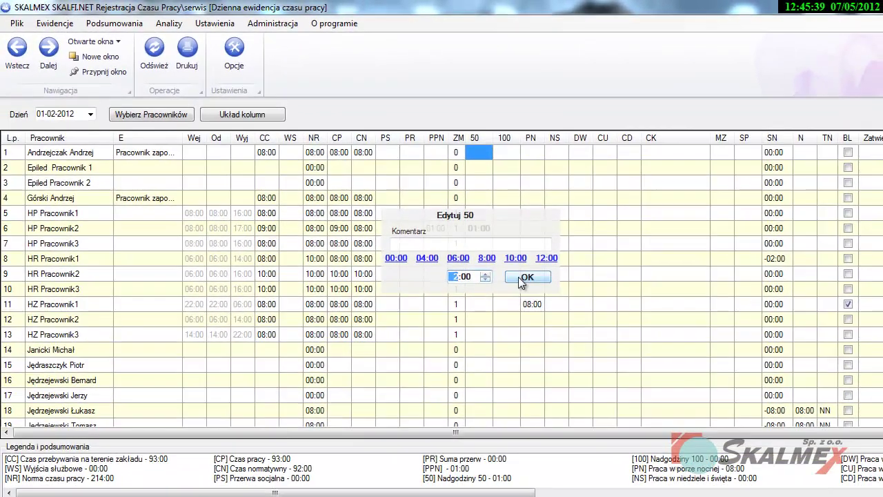
click(532, 388)
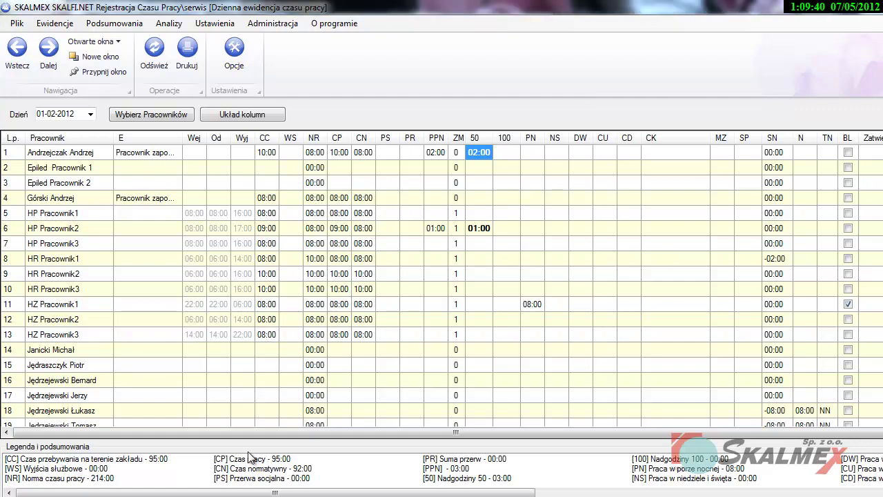
Open the annual summaries (Roczne podsumowania) to view an employee's year overview.
click(114, 26)
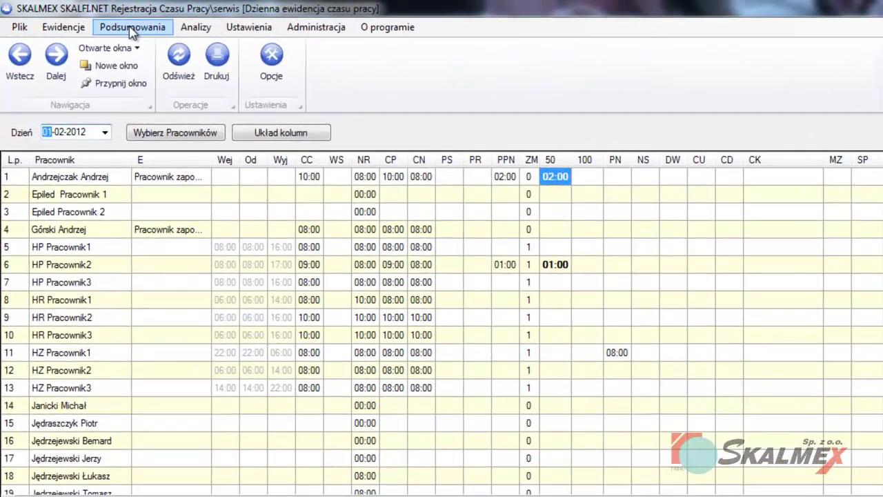
click(113, 25)
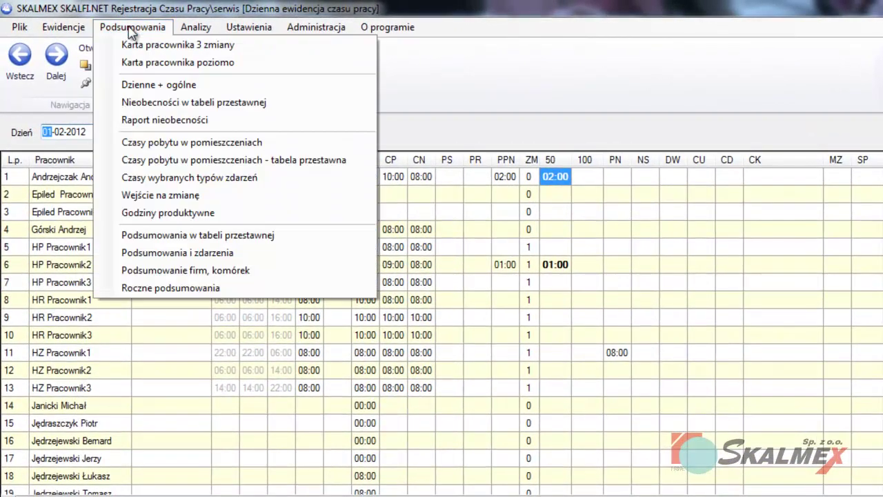
click(164, 288)
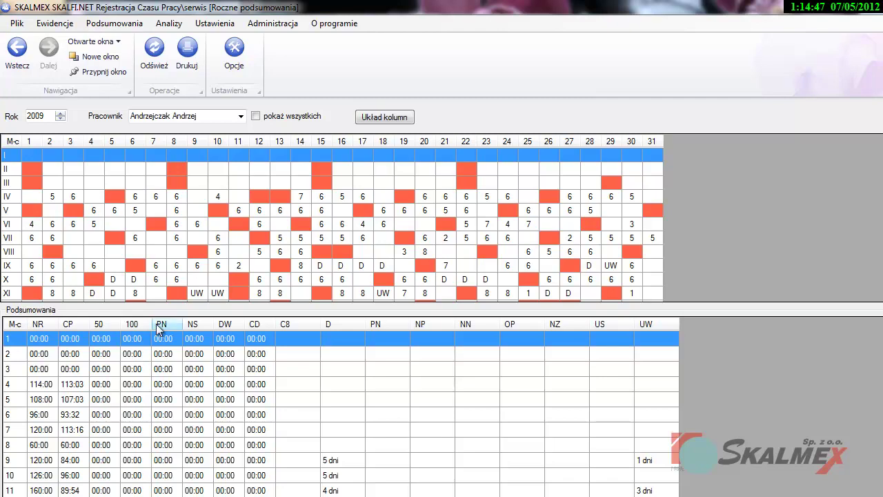
Open the multi-employee summaries (Podsumowania wielu pracowników) and set the start date to 2012-02-01.
click(101, 27)
click(69, 28)
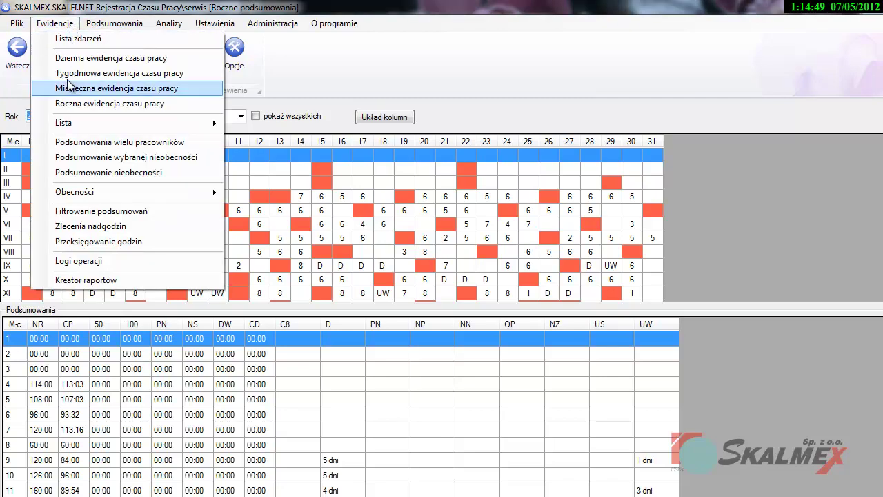
click(104, 144)
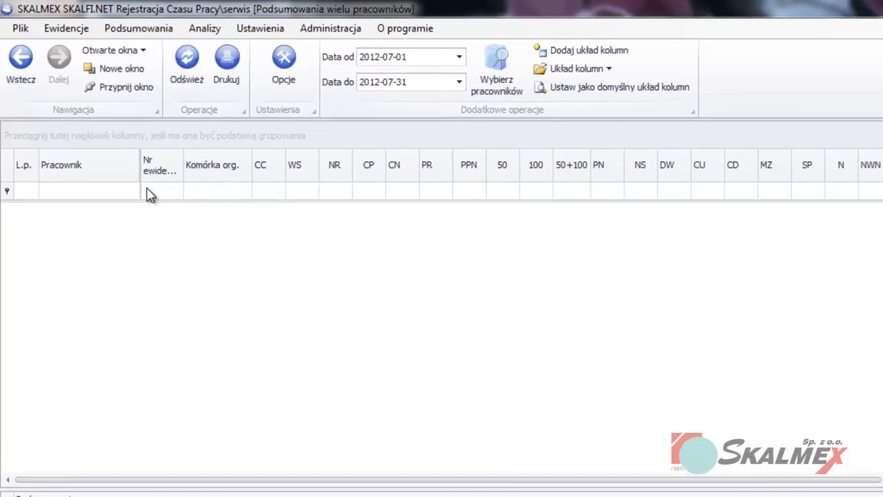
click(459, 57)
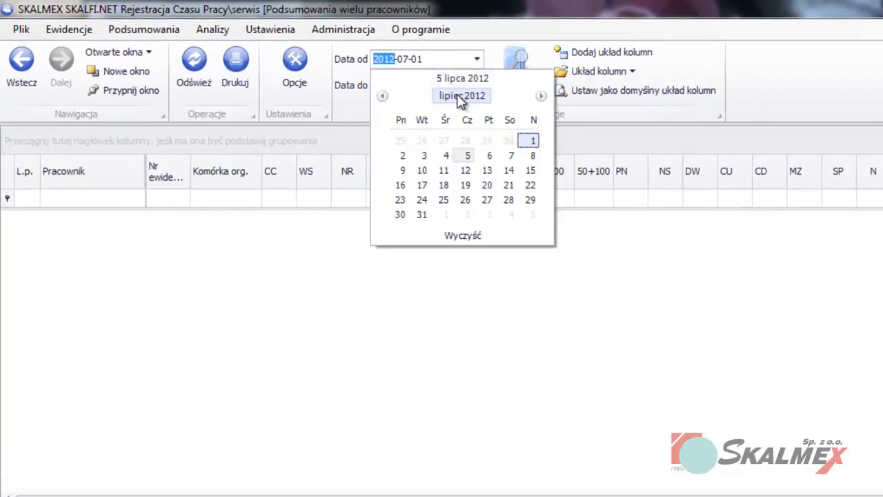
click(459, 97)
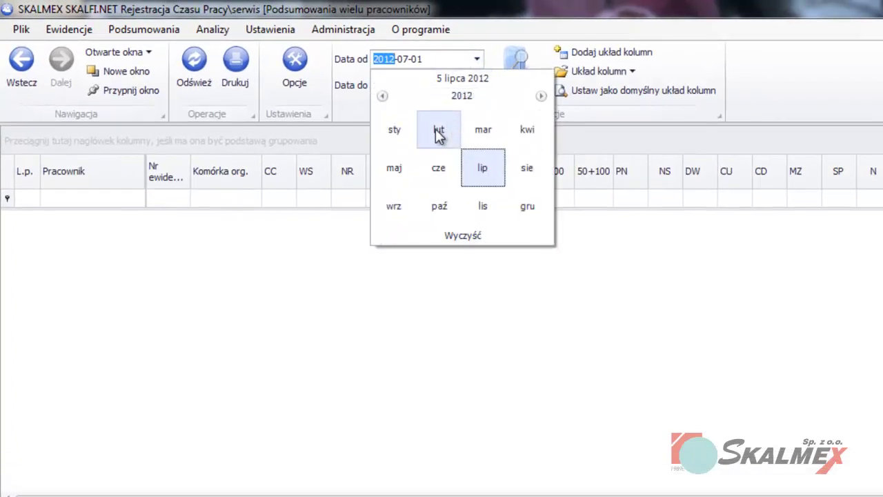
click(438, 137)
click(441, 141)
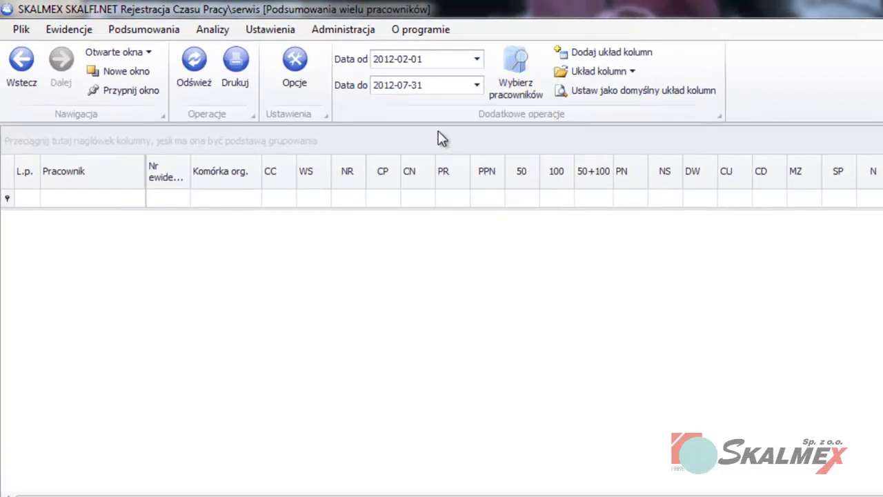
Load all employees of the organizational unit "Produkcja THT" into the multi-employee summary.
click(504, 89)
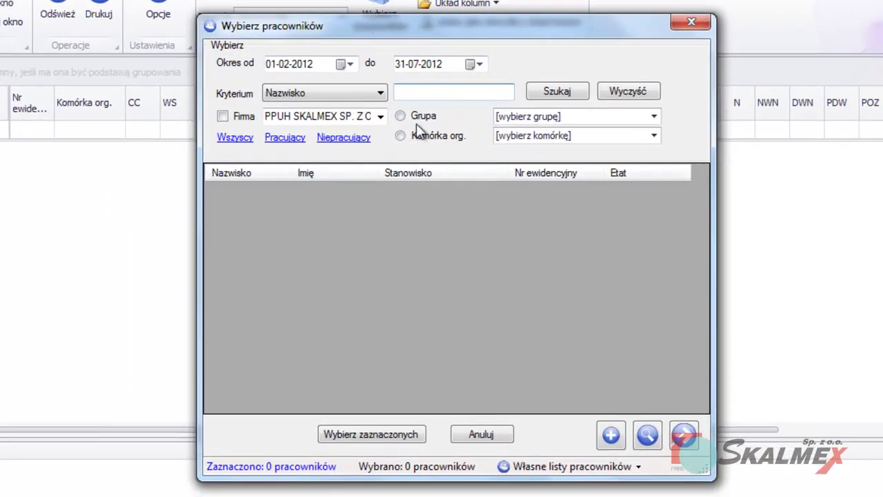
click(422, 135)
click(655, 138)
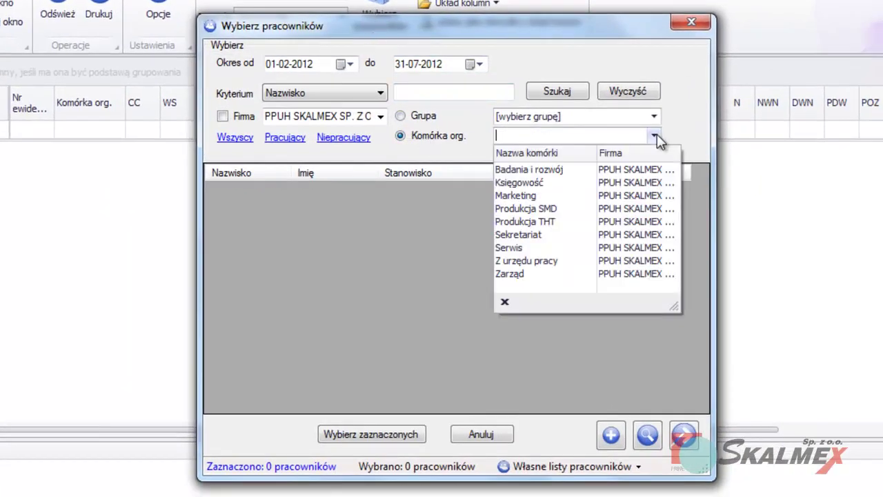
click(542, 221)
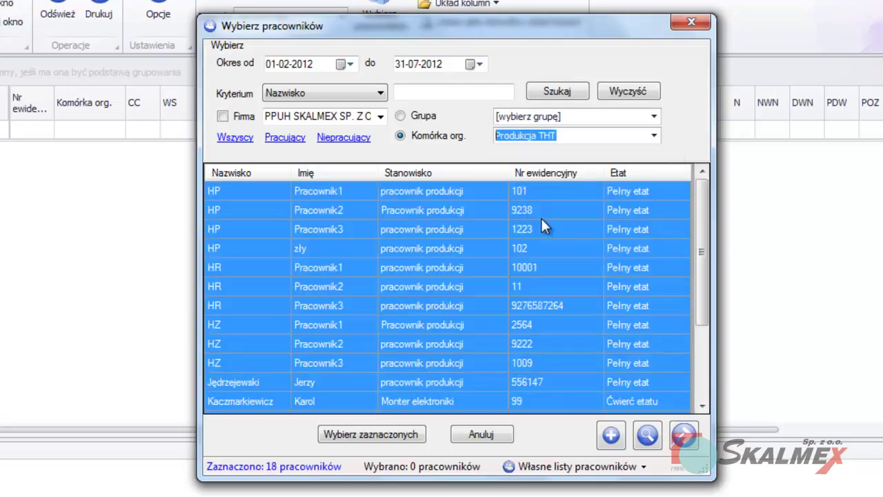
click(386, 435)
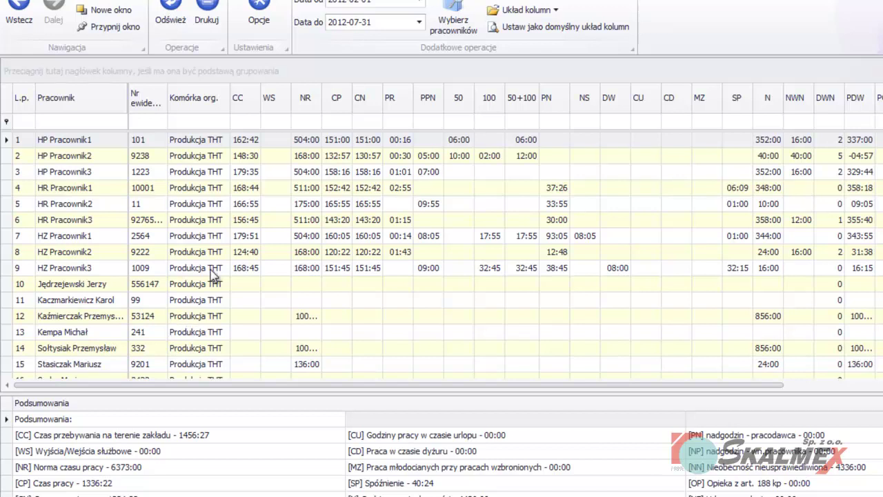
Open a print preview of the multi-employee summary with all columns.
right_click(204, 212)
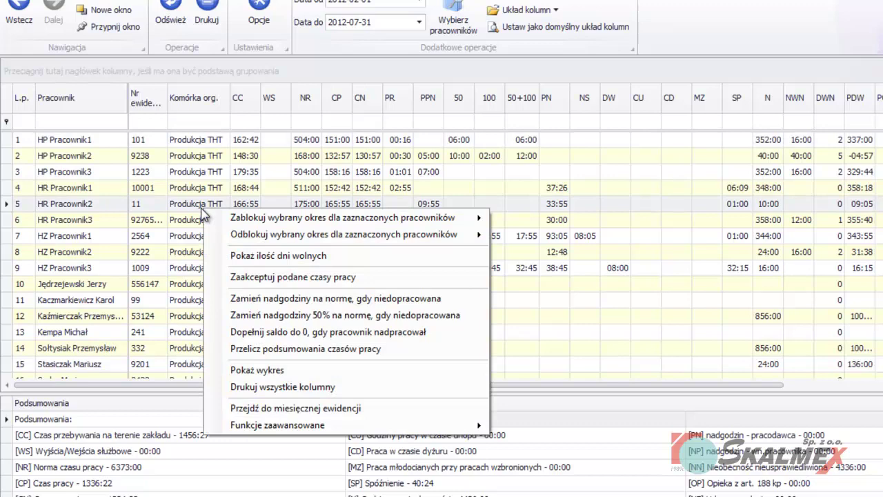
click(285, 388)
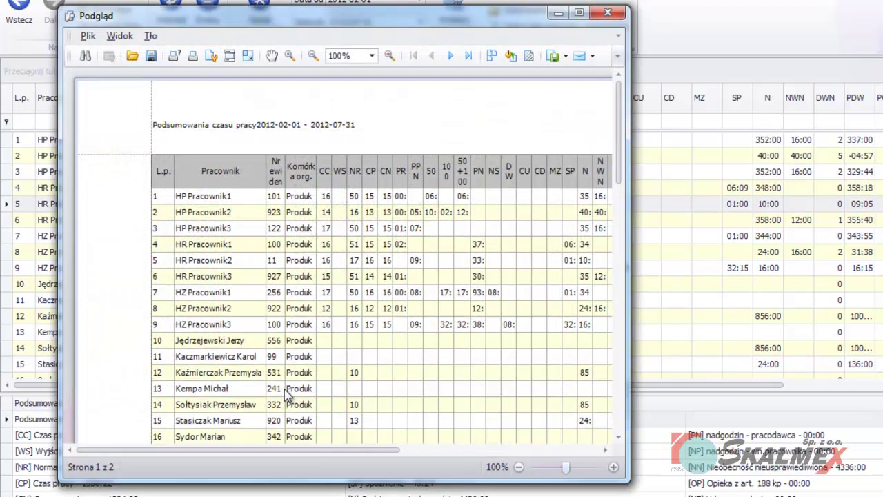